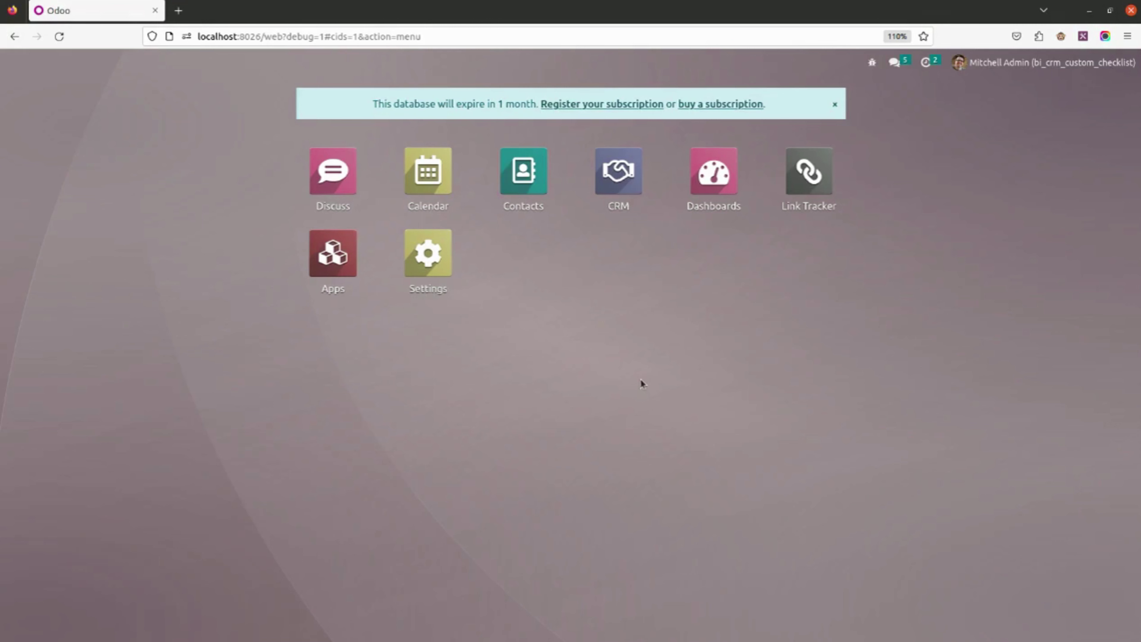
Open the CRM Checklist list showing the Pipeline, opportungity won and Email items.
click(618, 180)
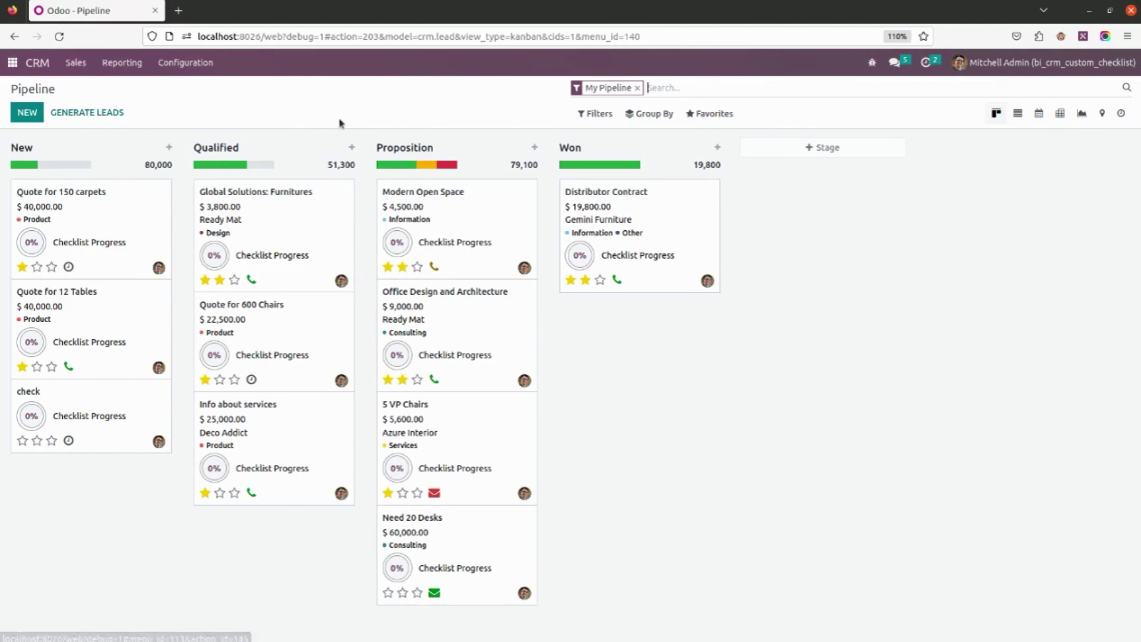
click(188, 63)
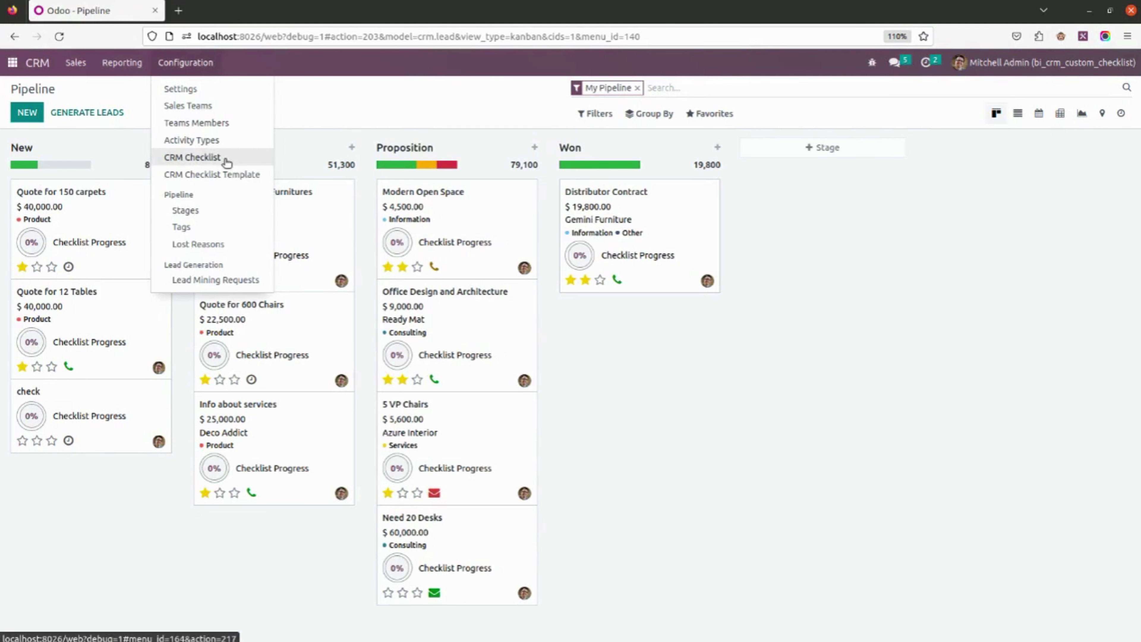
click(227, 162)
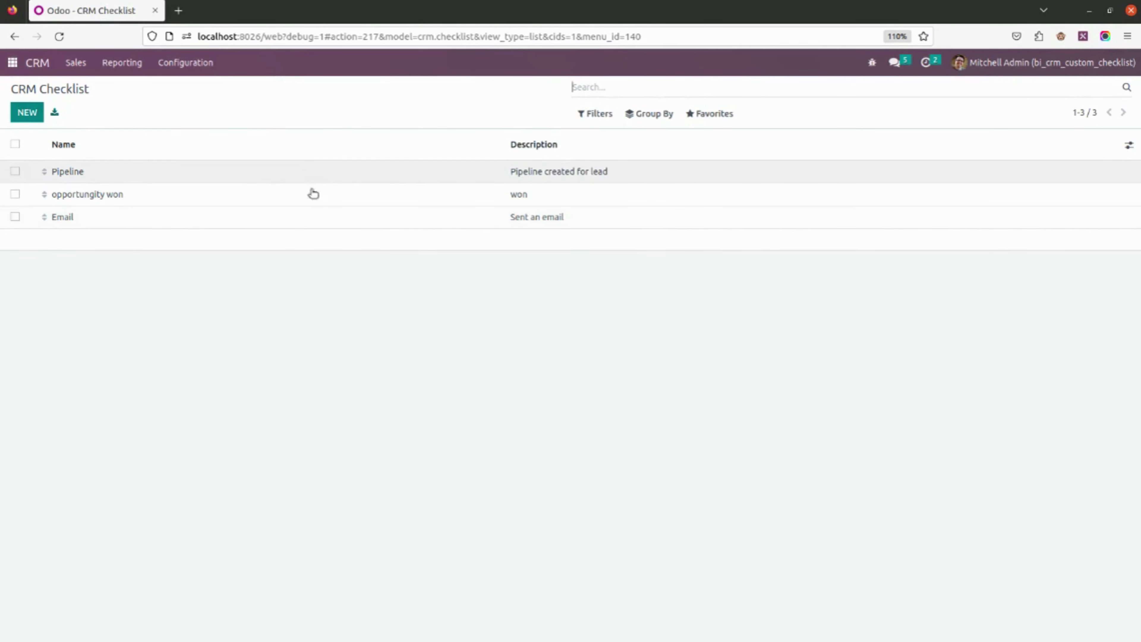
click(28, 113)
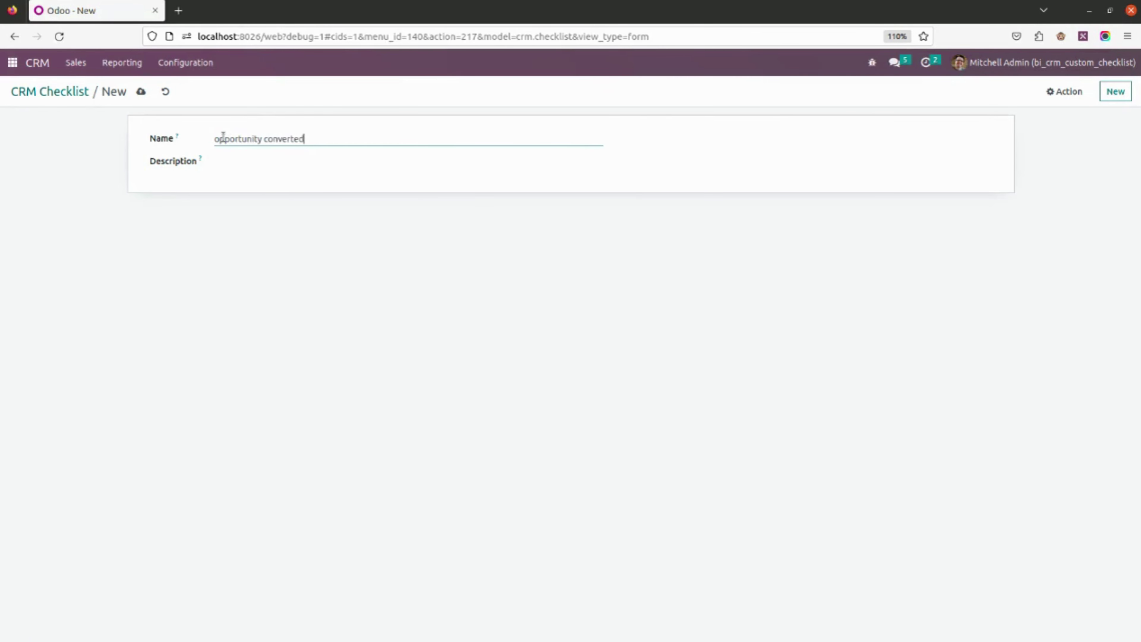
Save checklist item 'opportunity converted' with description 'opportunity is converted'.
click(236, 165)
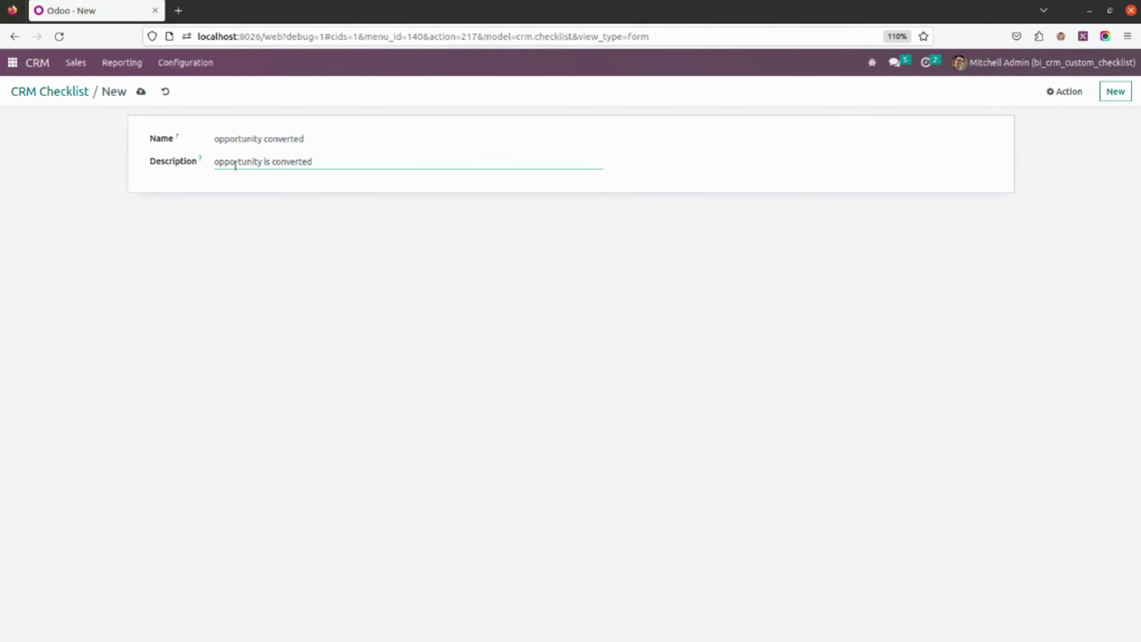
click(141, 93)
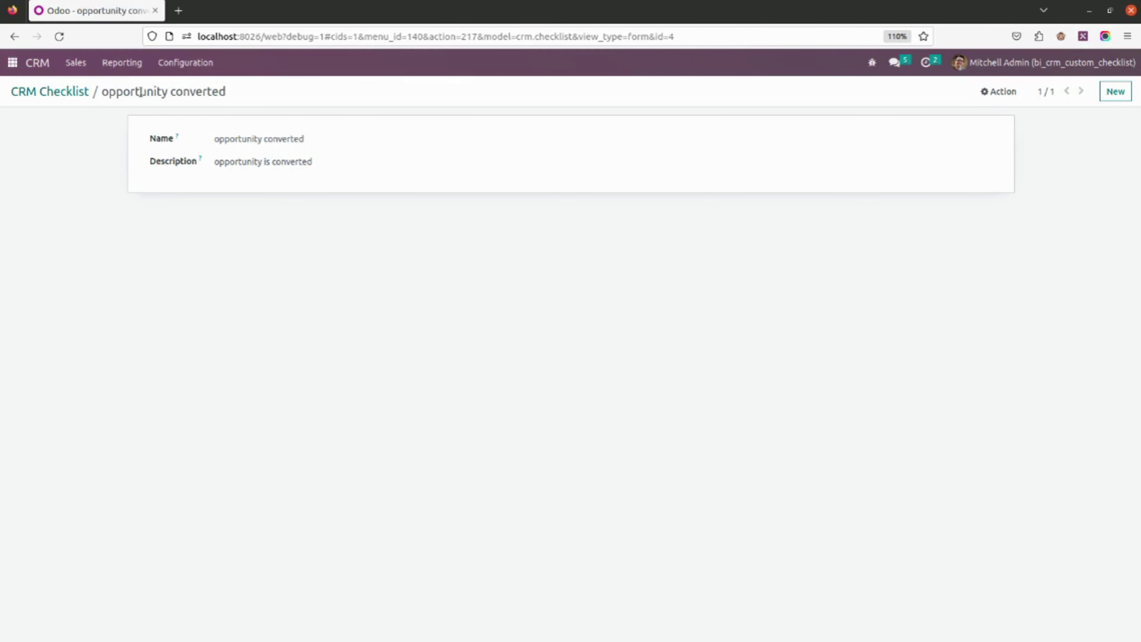
click(46, 98)
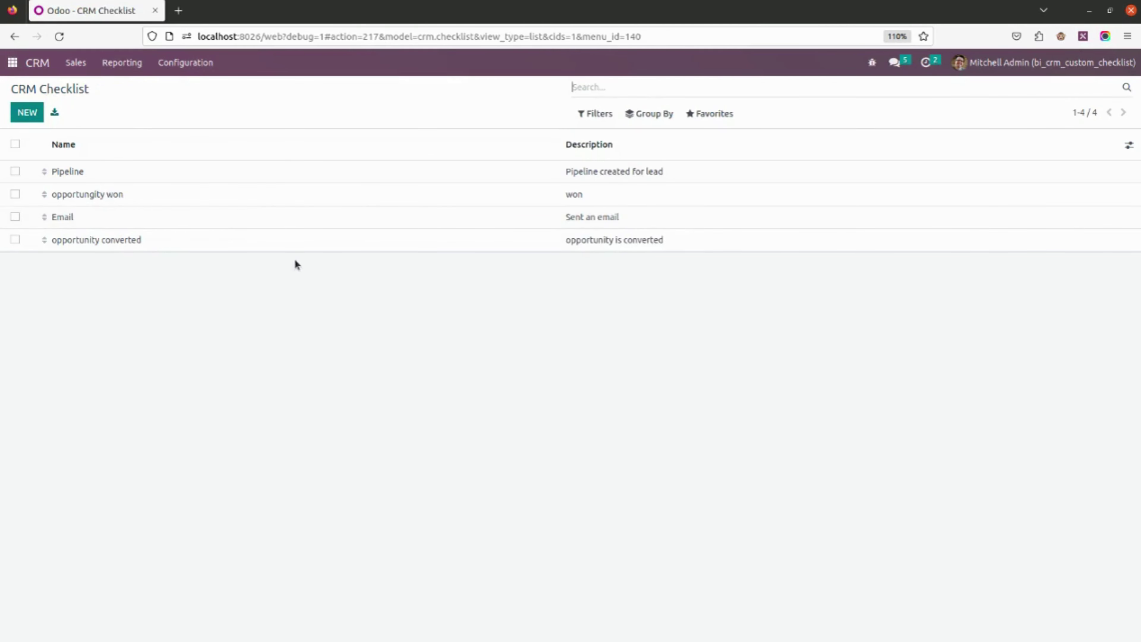
click(206, 73)
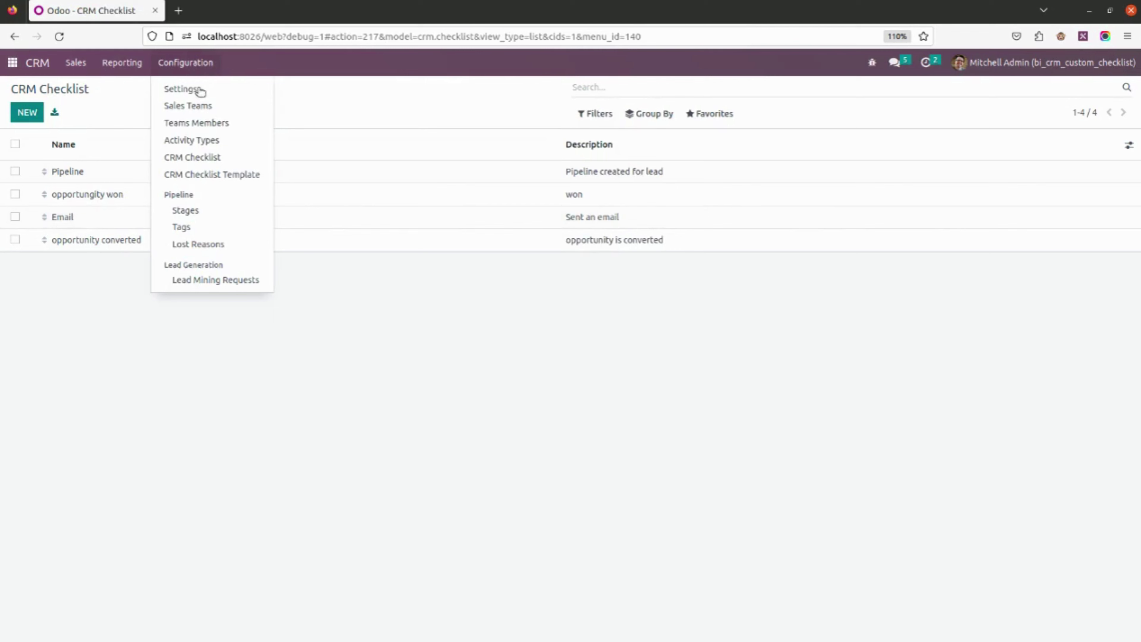
Create and save checklist template 'Progress' with the Email and opportunity converted items.
click(211, 174)
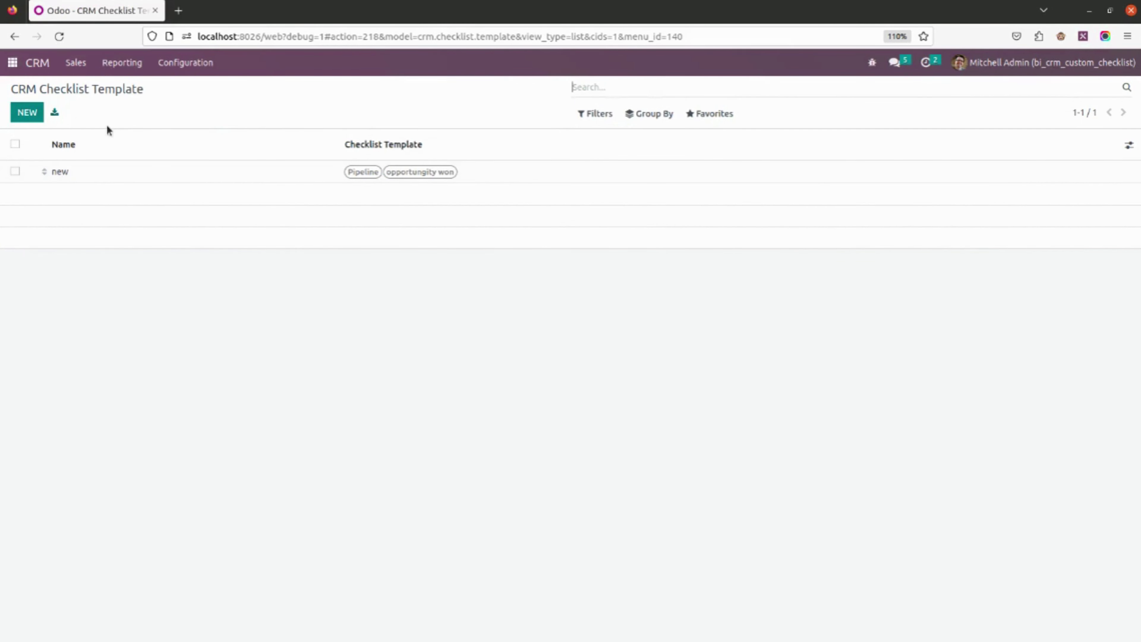
click(27, 112)
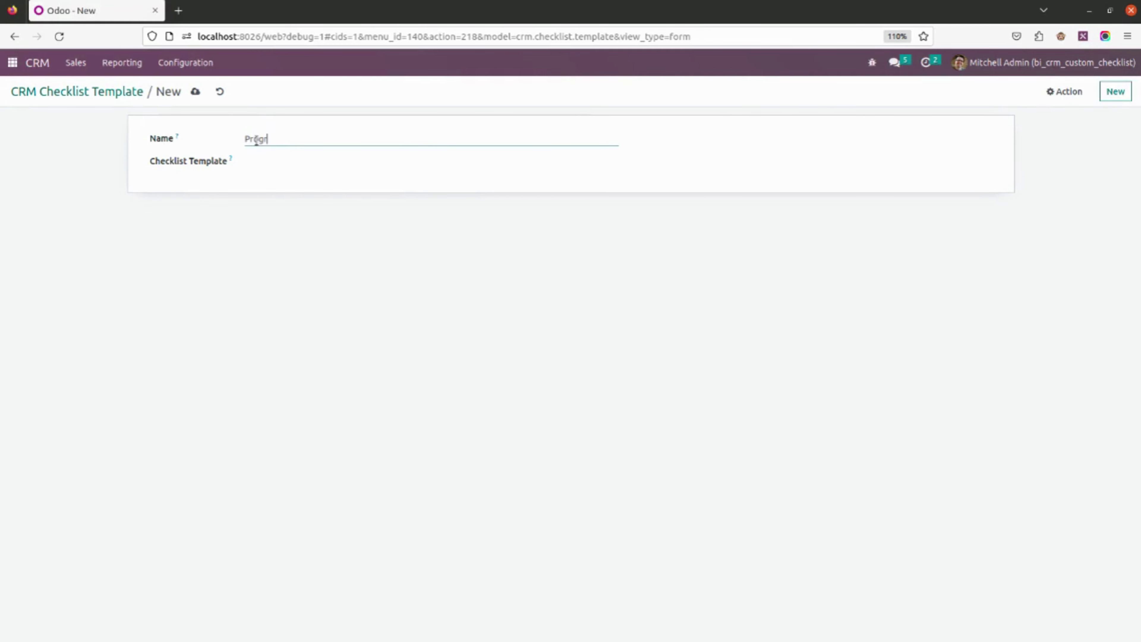
click(278, 163)
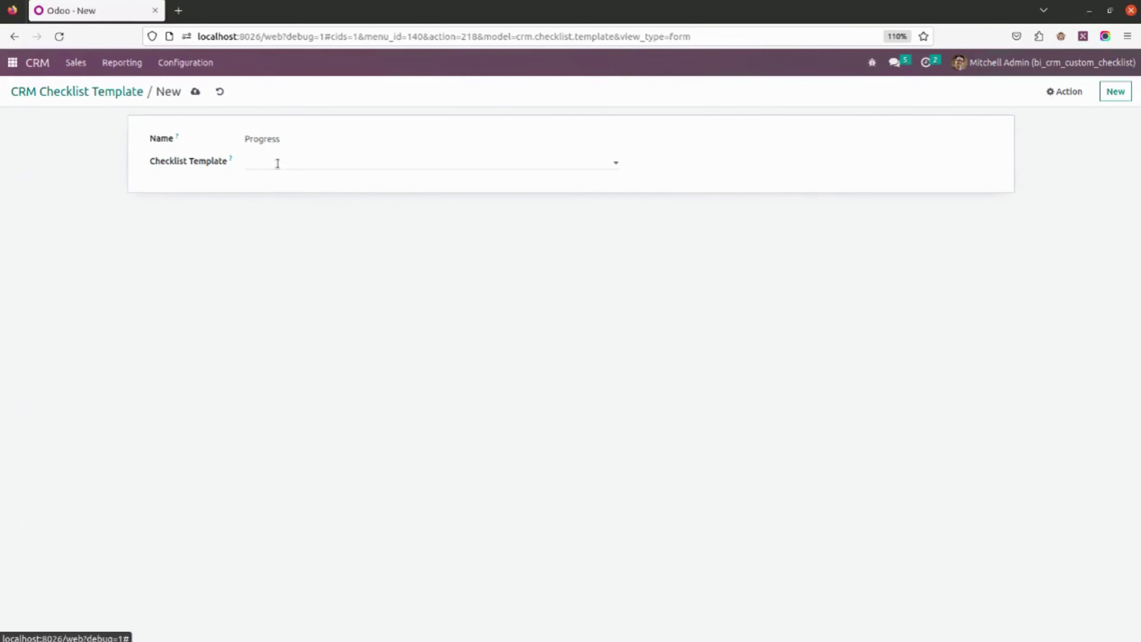
click(291, 216)
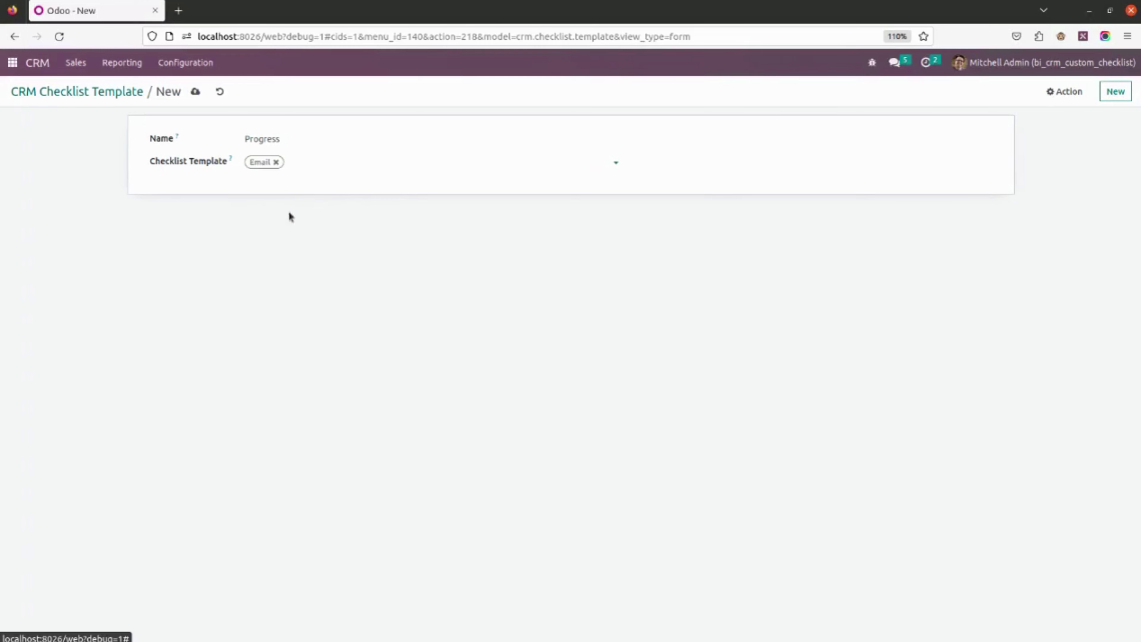
click(318, 163)
click(328, 217)
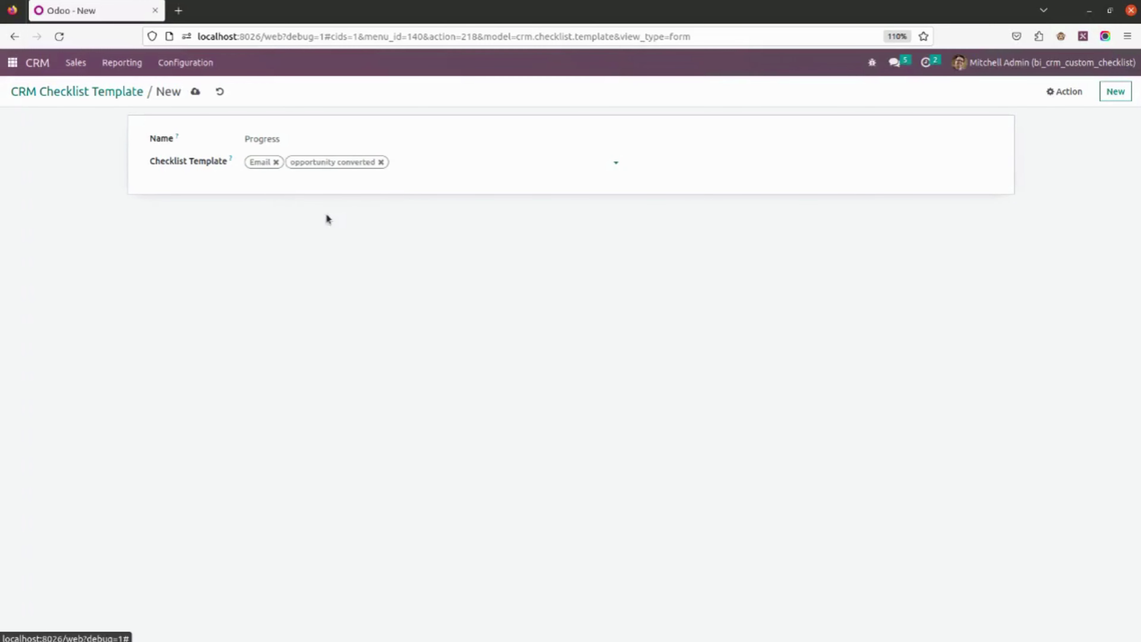
click(195, 91)
click(86, 65)
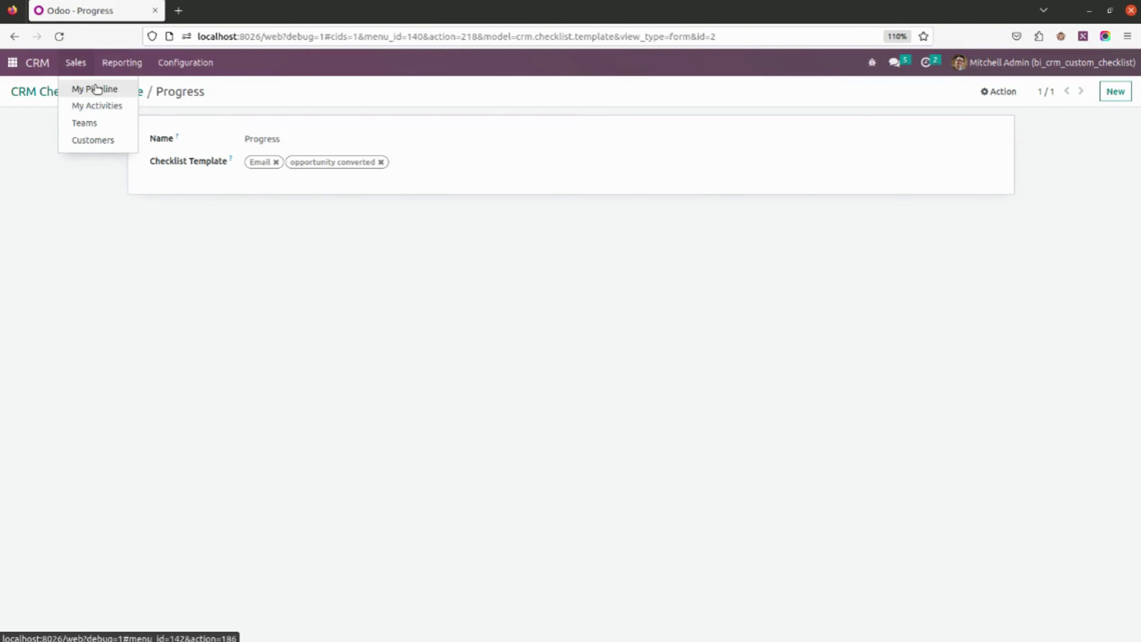
Show My Pipeline in list view and start a new blank opportunity.
click(96, 88)
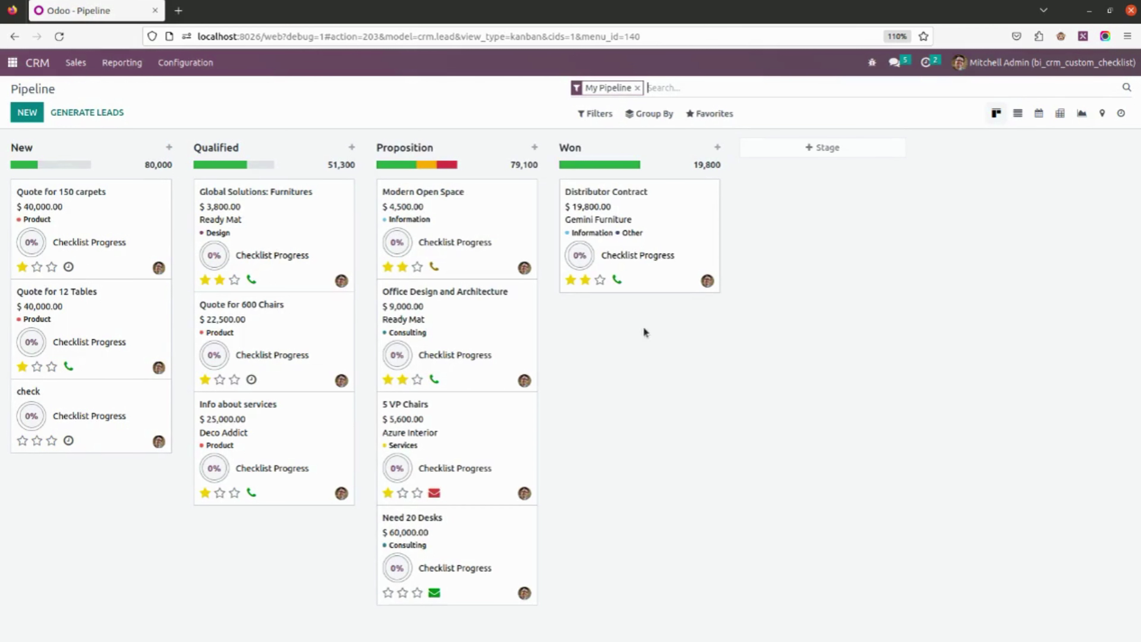
click(1019, 114)
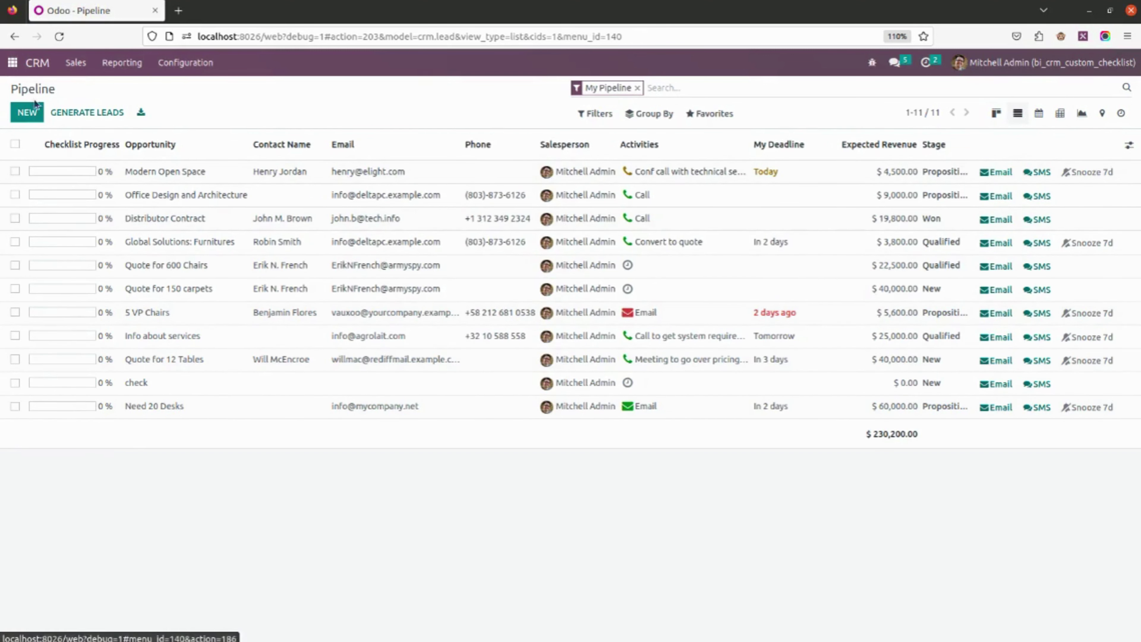
click(28, 113)
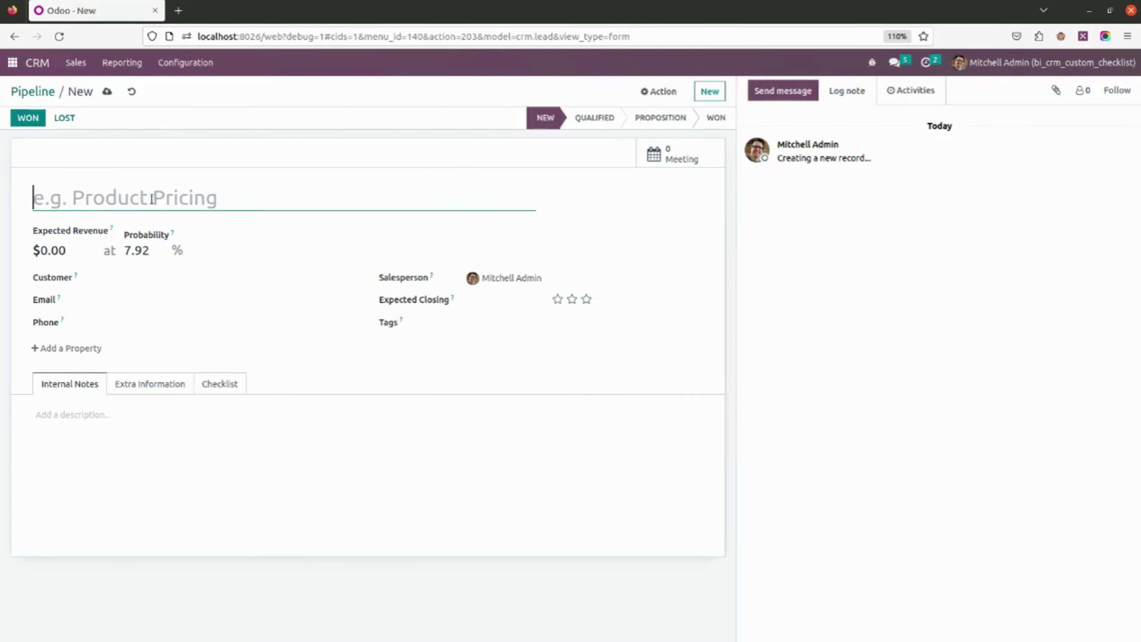
Name the opportunity 'new' and assign it the 'new' checklist template.
text(new)
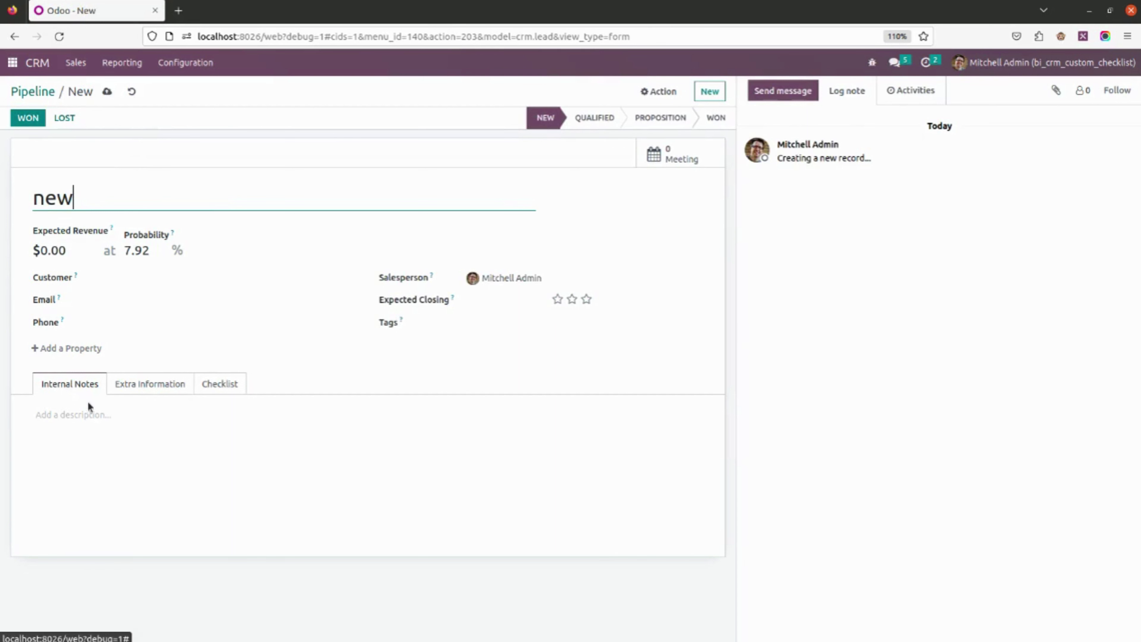
click(211, 389)
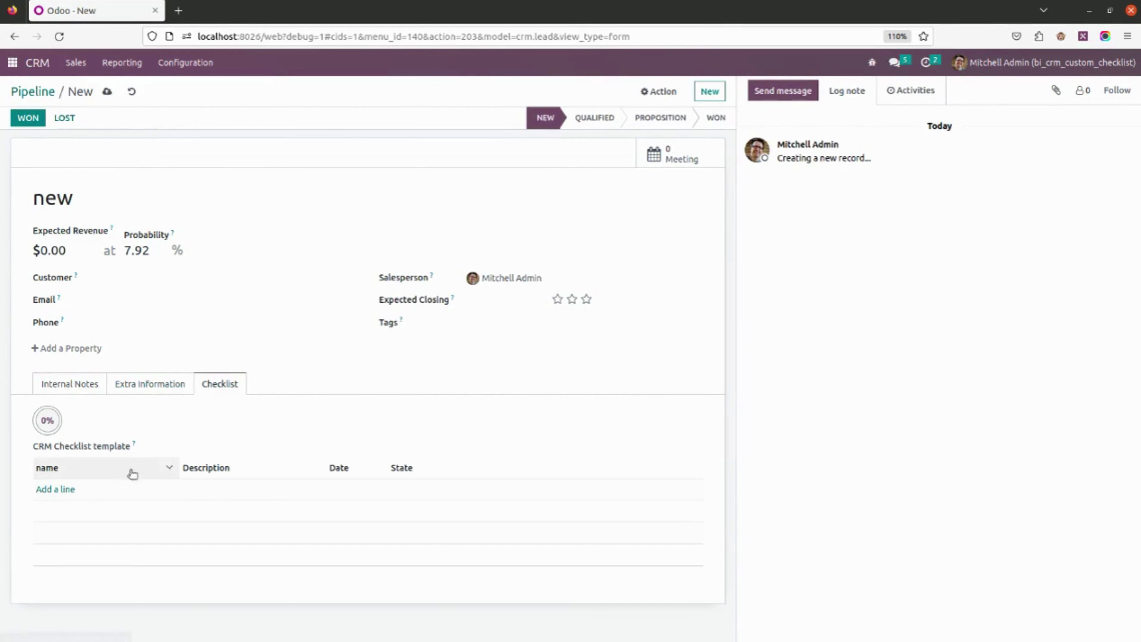
click(210, 445)
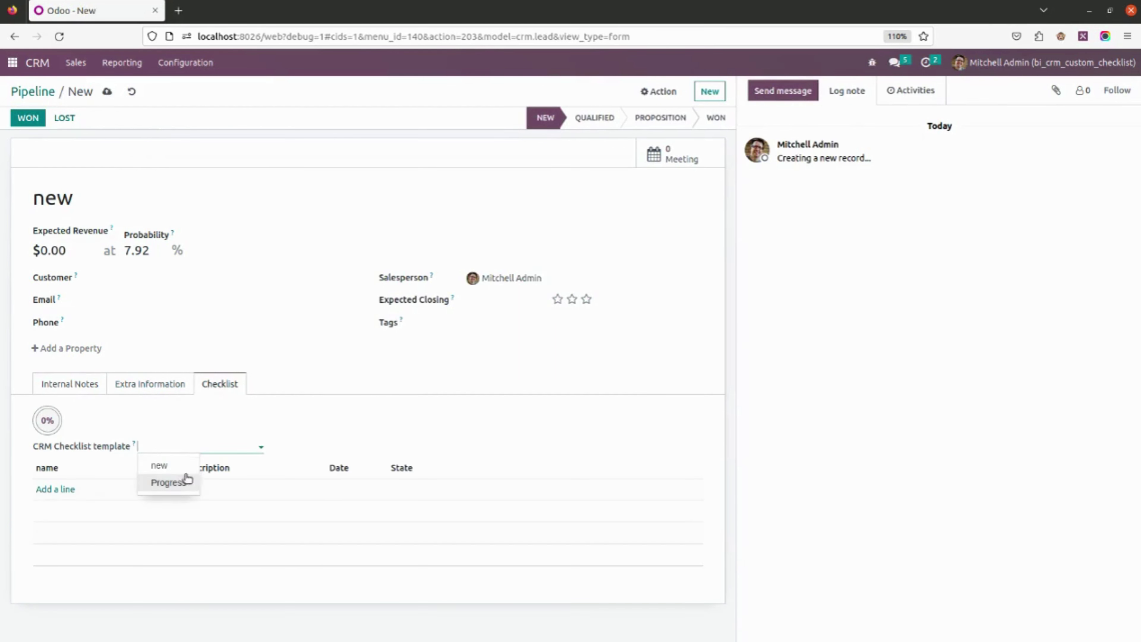
click(177, 467)
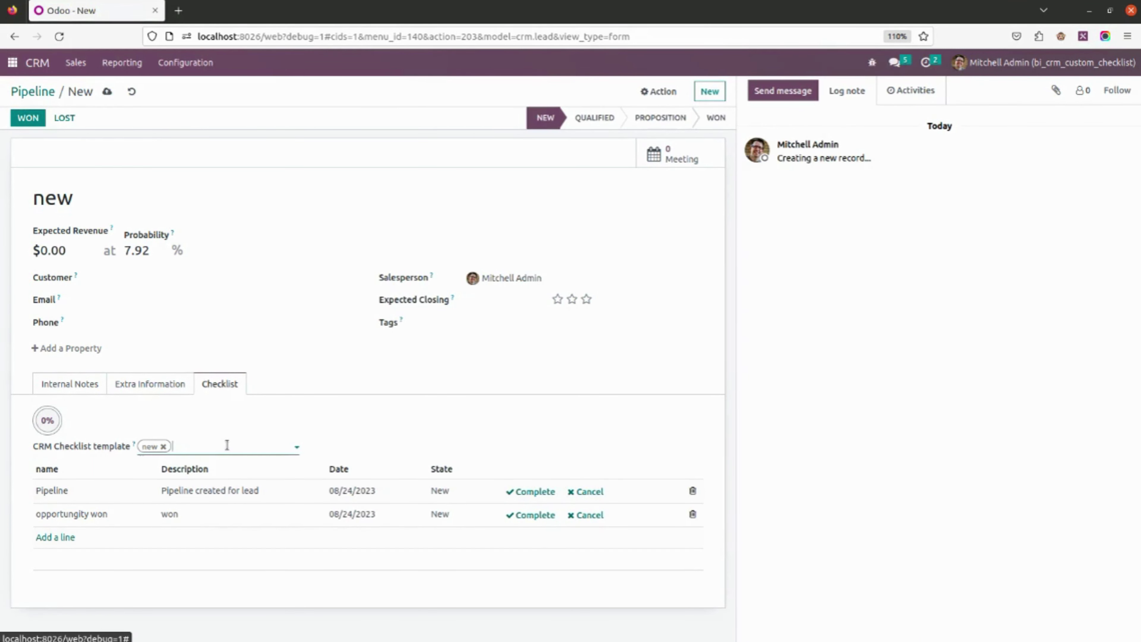
Replace the 'new' checklist template with Progress and save the lead.
click(224, 448)
click(220, 467)
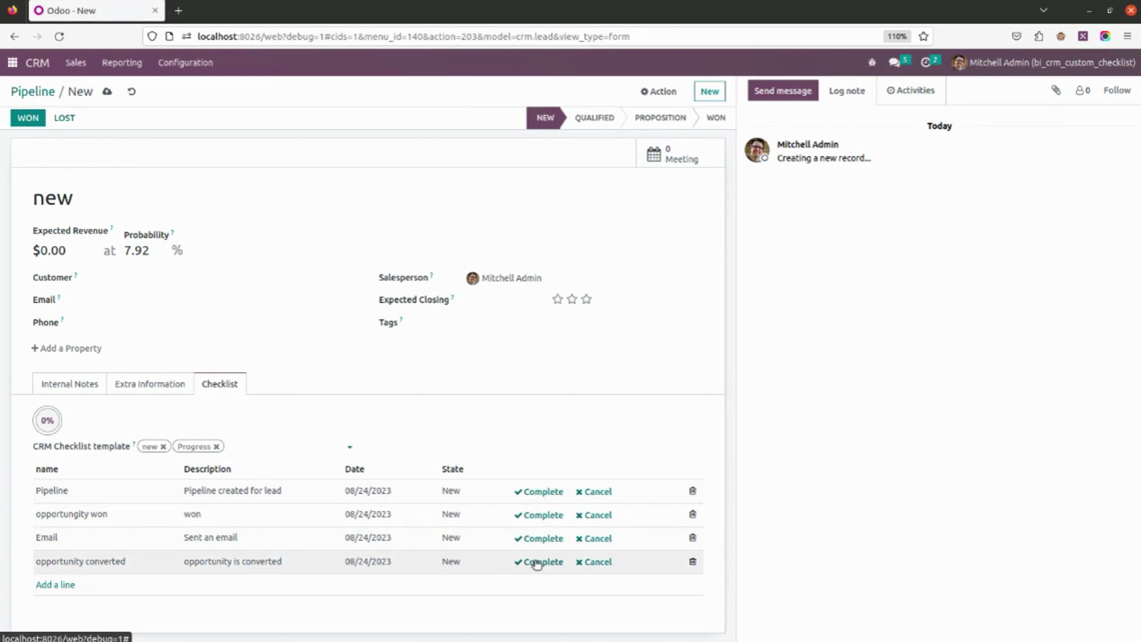
click(163, 446)
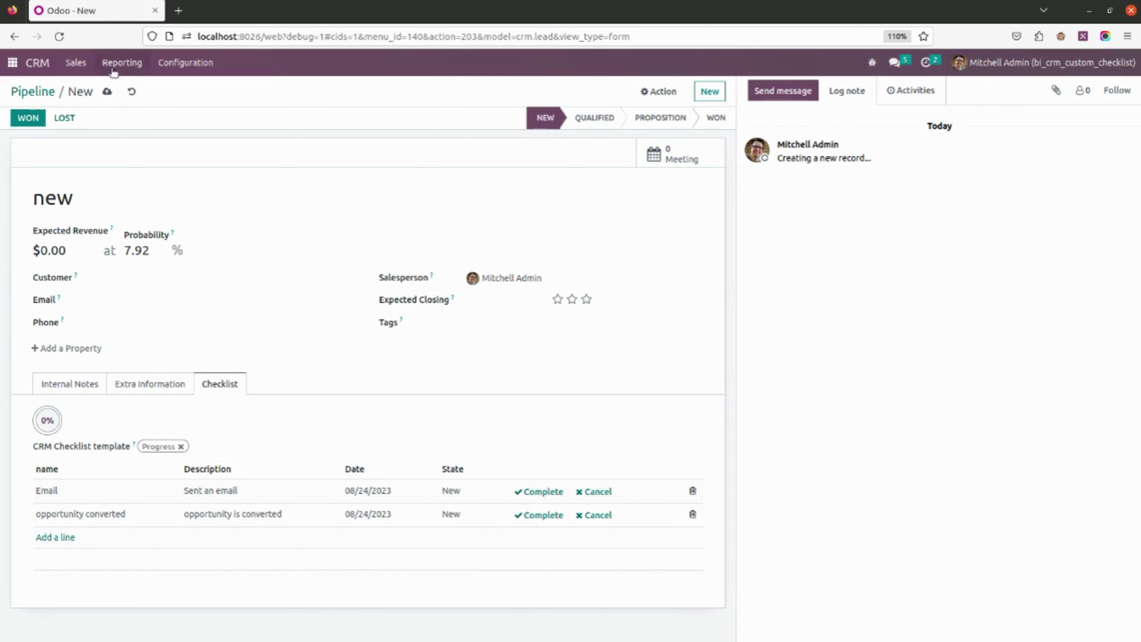
click(107, 92)
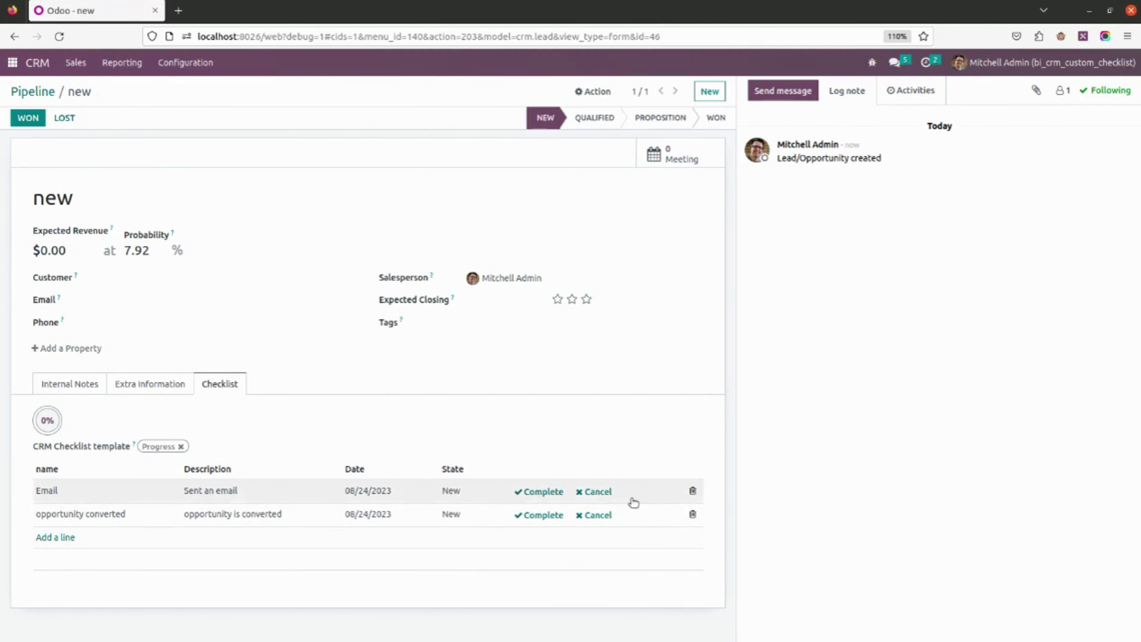
Mark the Email and opportunity converted checklist items Complete.
click(541, 492)
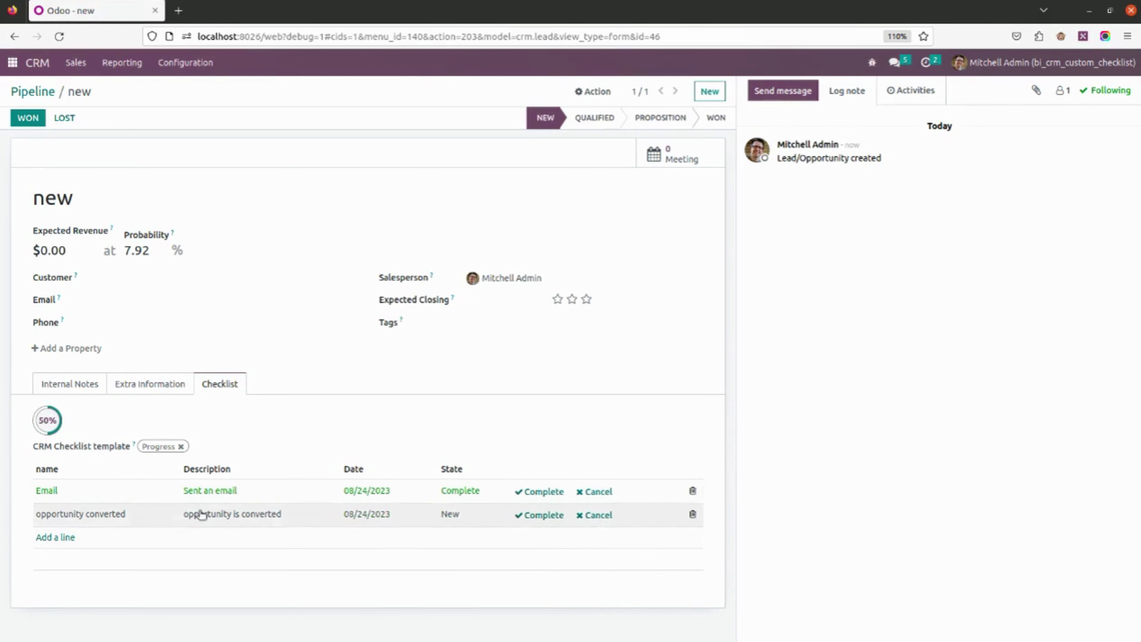
click(582, 517)
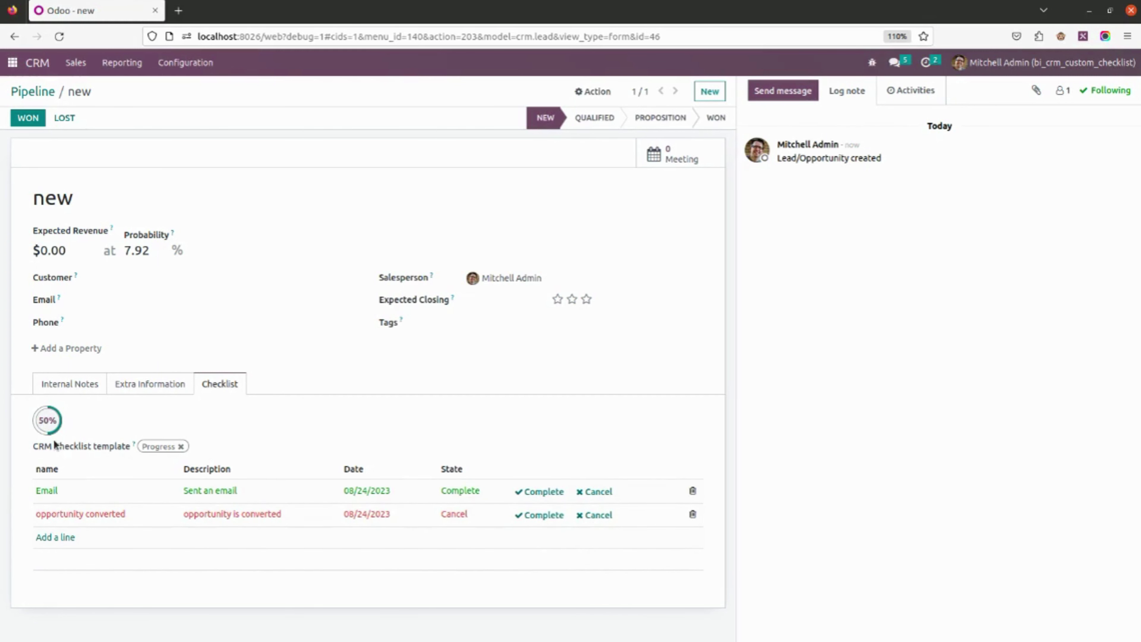
click(540, 516)
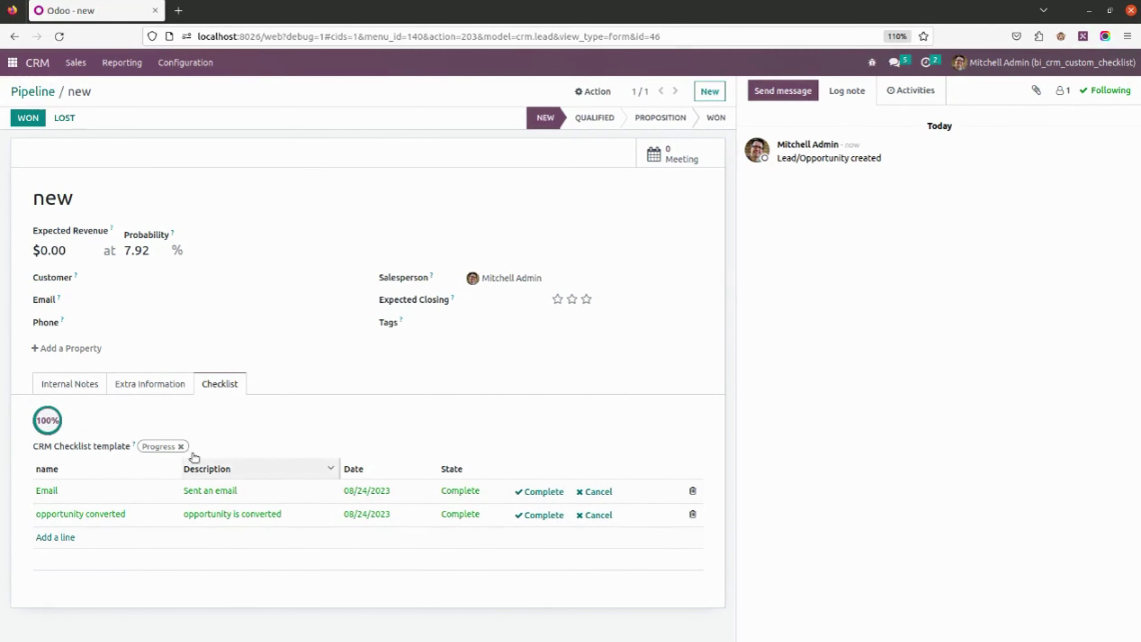
click(73, 63)
Open the 5 VP Chairs lead from My Activities and view its checklist.
click(95, 106)
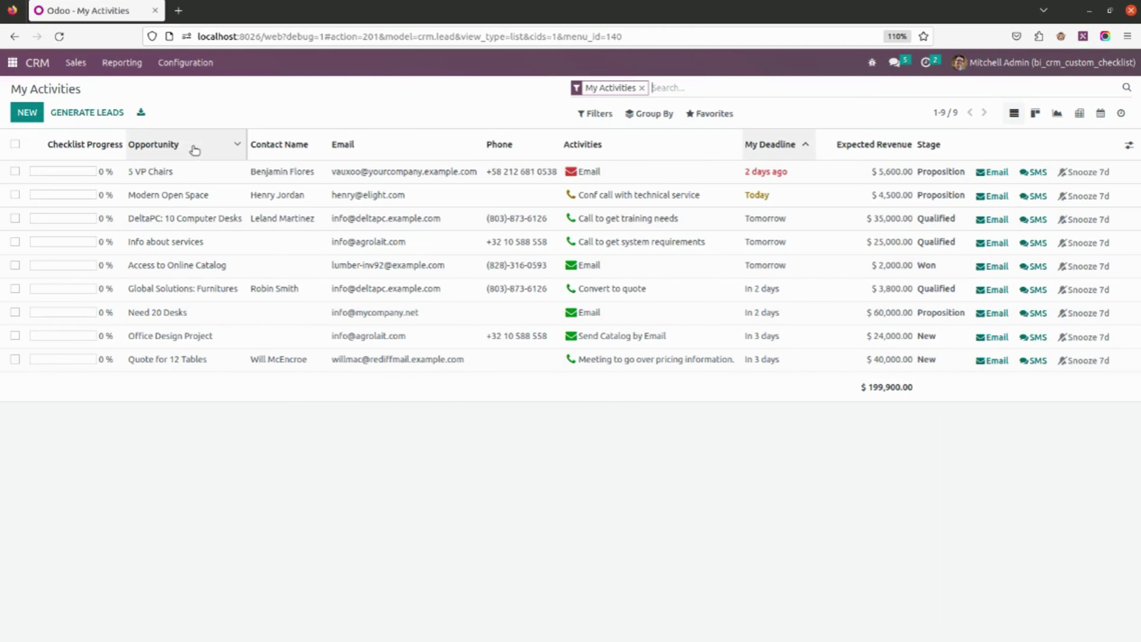
click(214, 183)
click(218, 388)
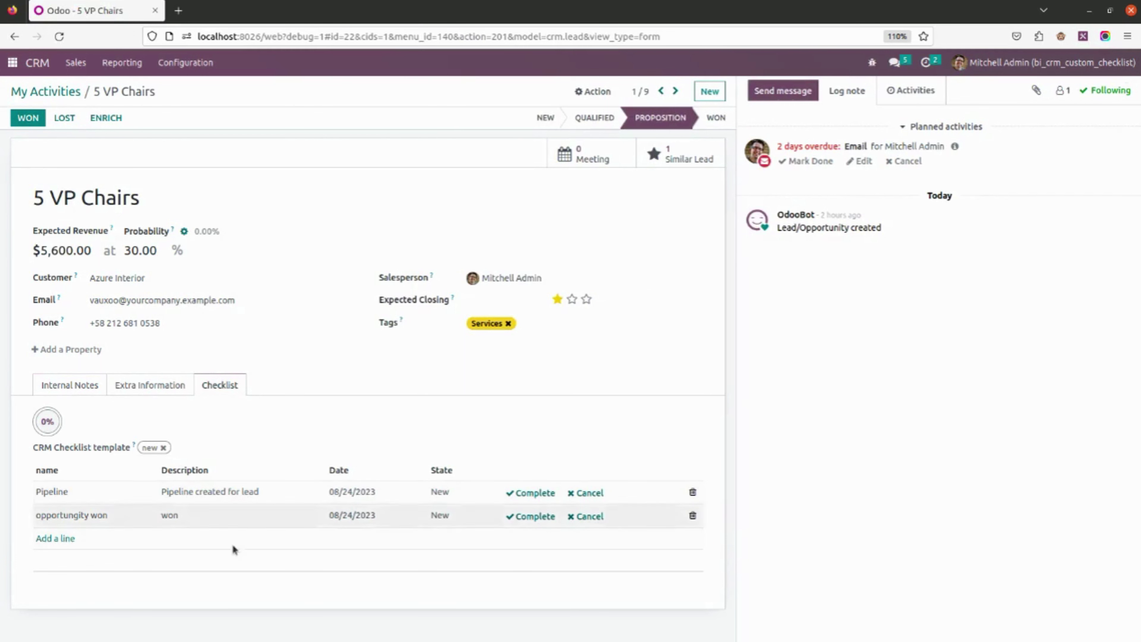
Return to My Activities as a kanban board, then open the Pipeline showing the new lead at 100%.
click(28, 93)
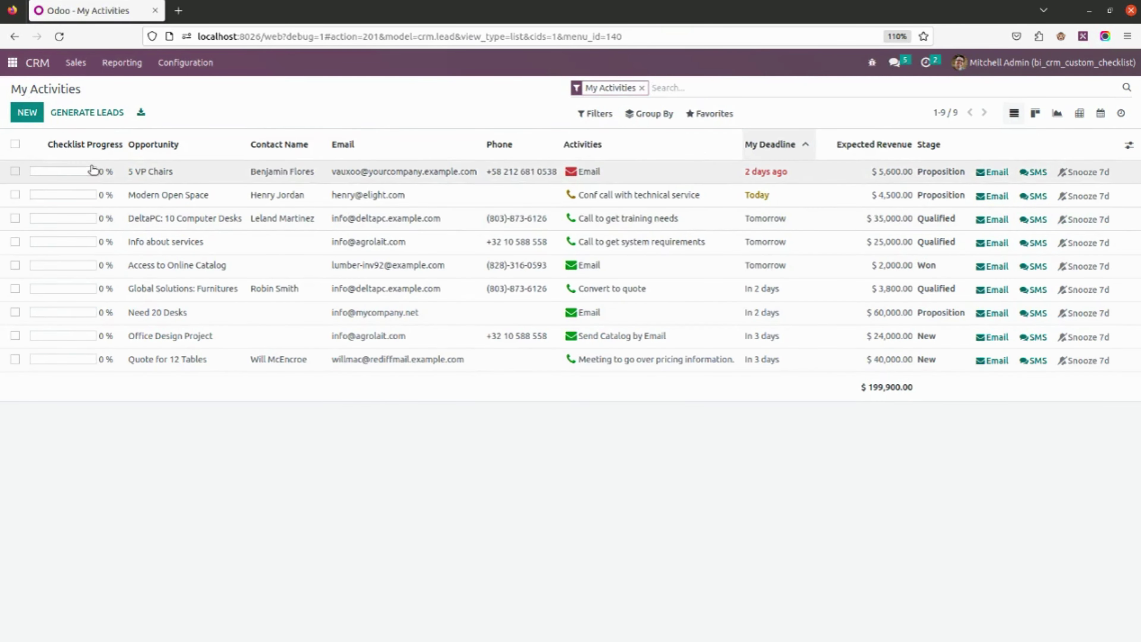
click(1036, 113)
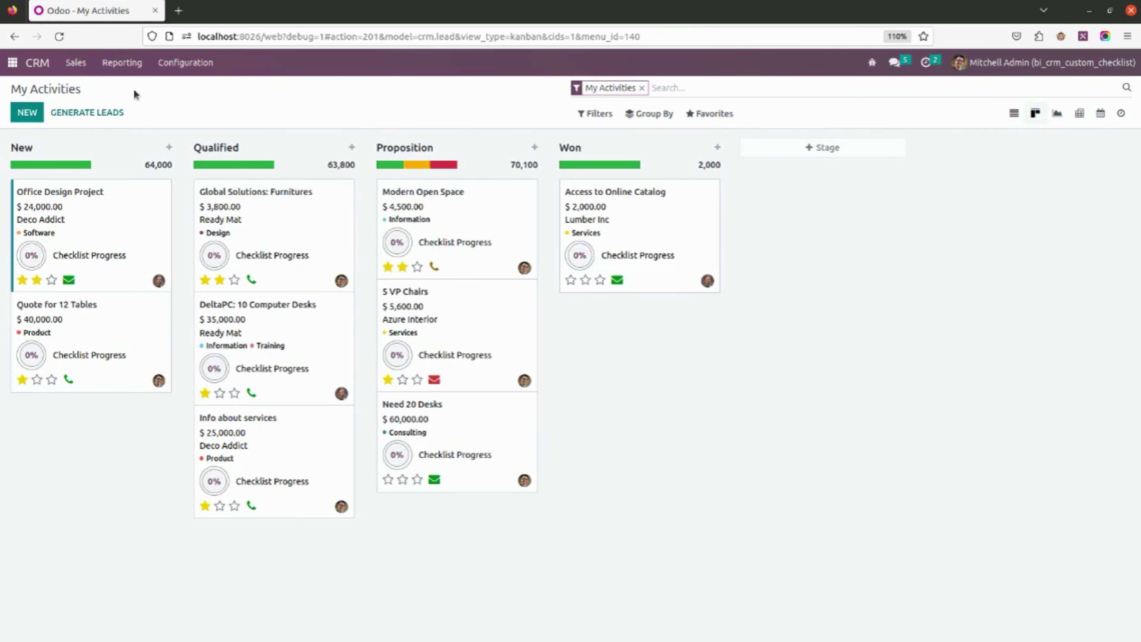
click(78, 64)
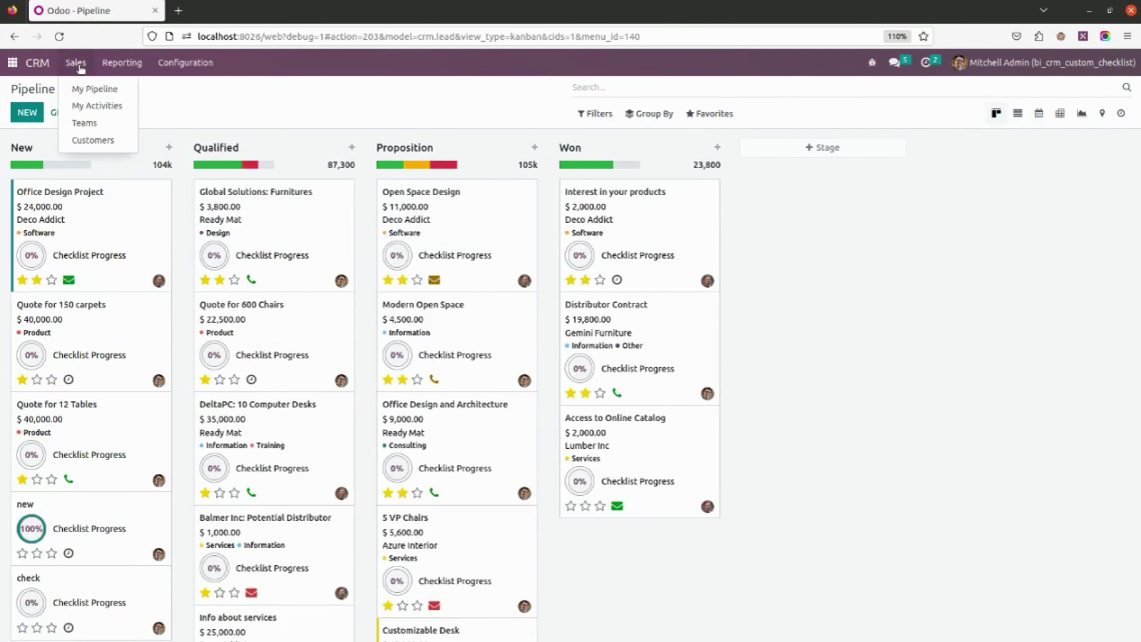
click(92, 88)
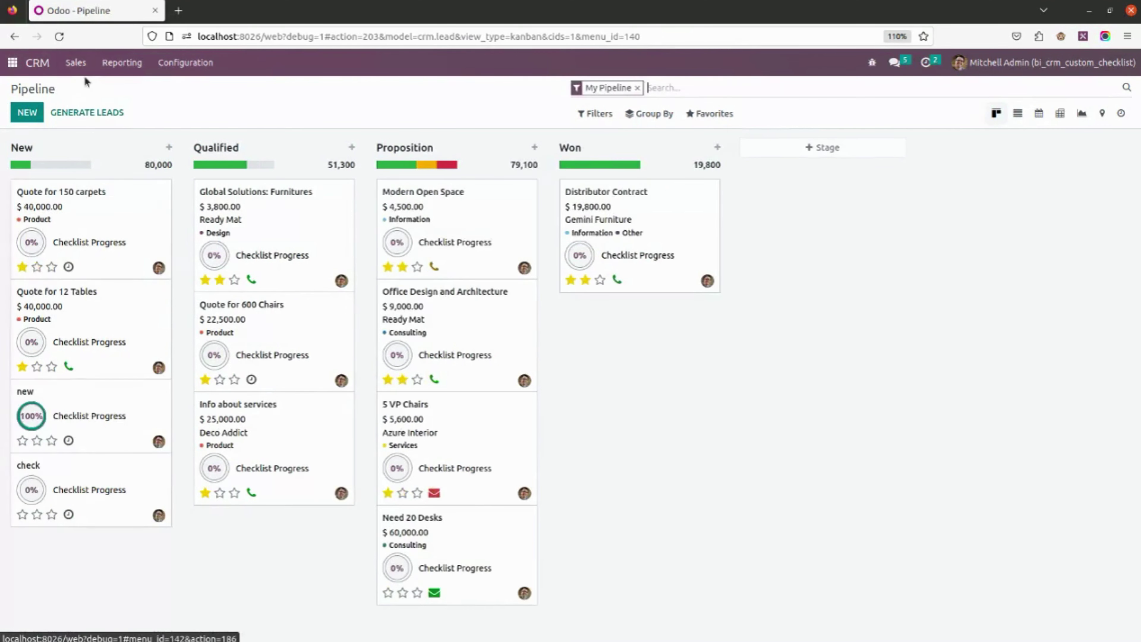
click(637, 88)
click(594, 113)
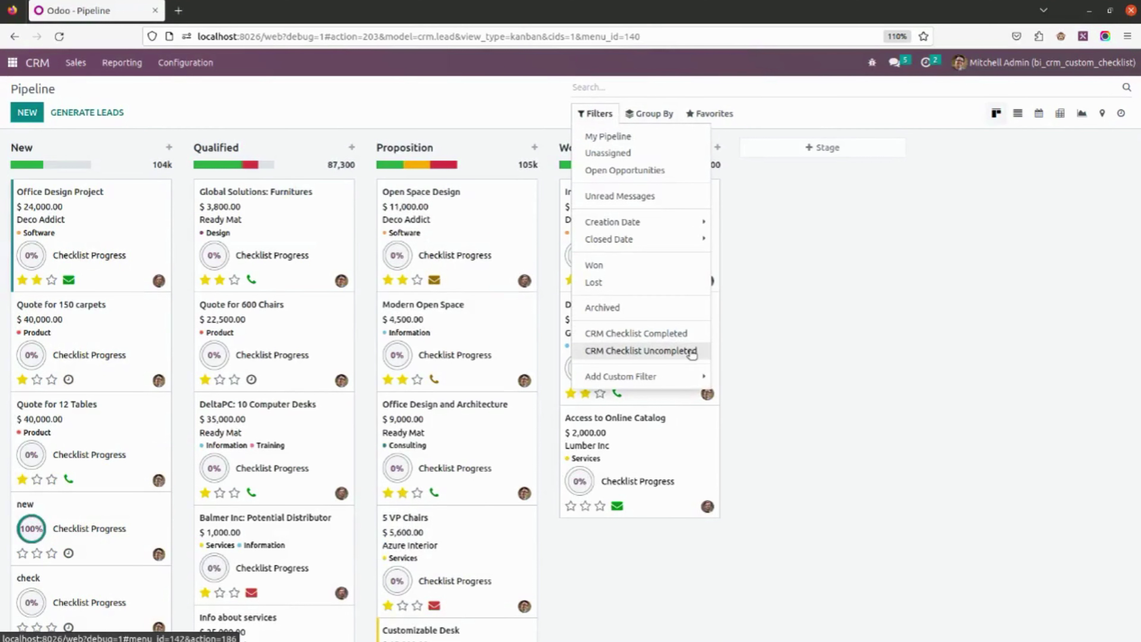
click(664, 335)
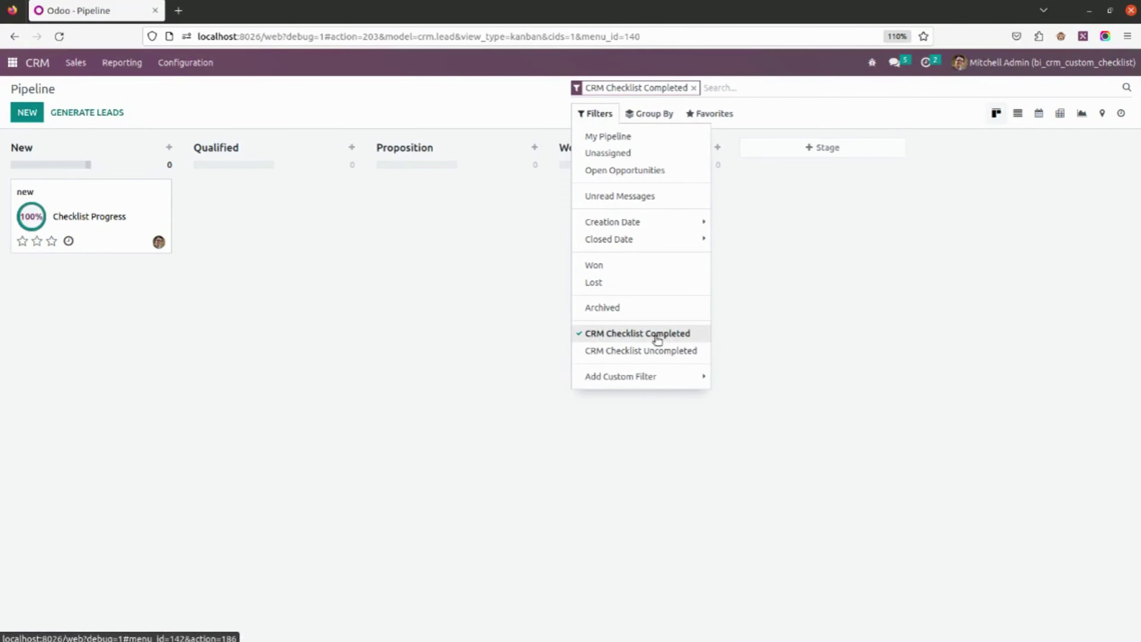
click(604, 335)
click(643, 350)
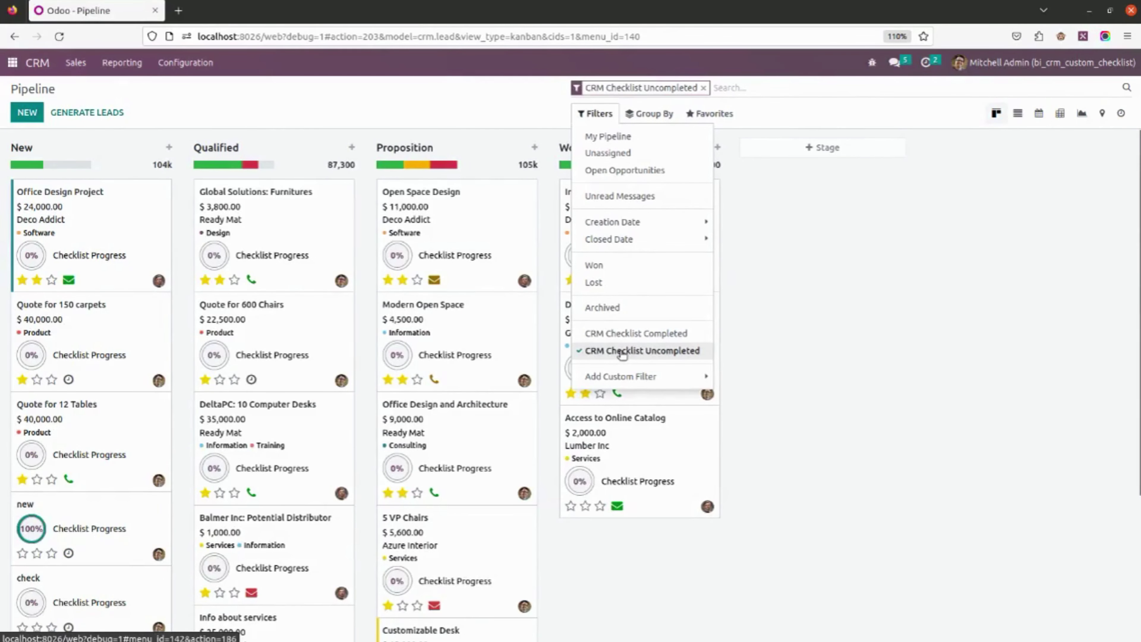
click(701, 376)
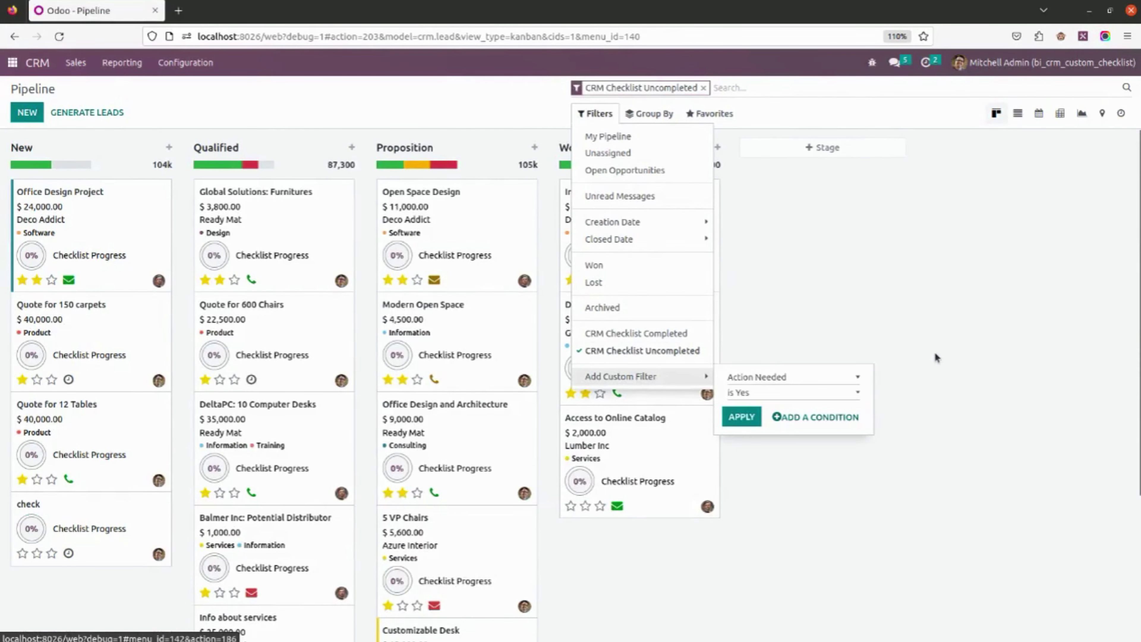
click(796, 554)
scroll(211, 340, down, 5)
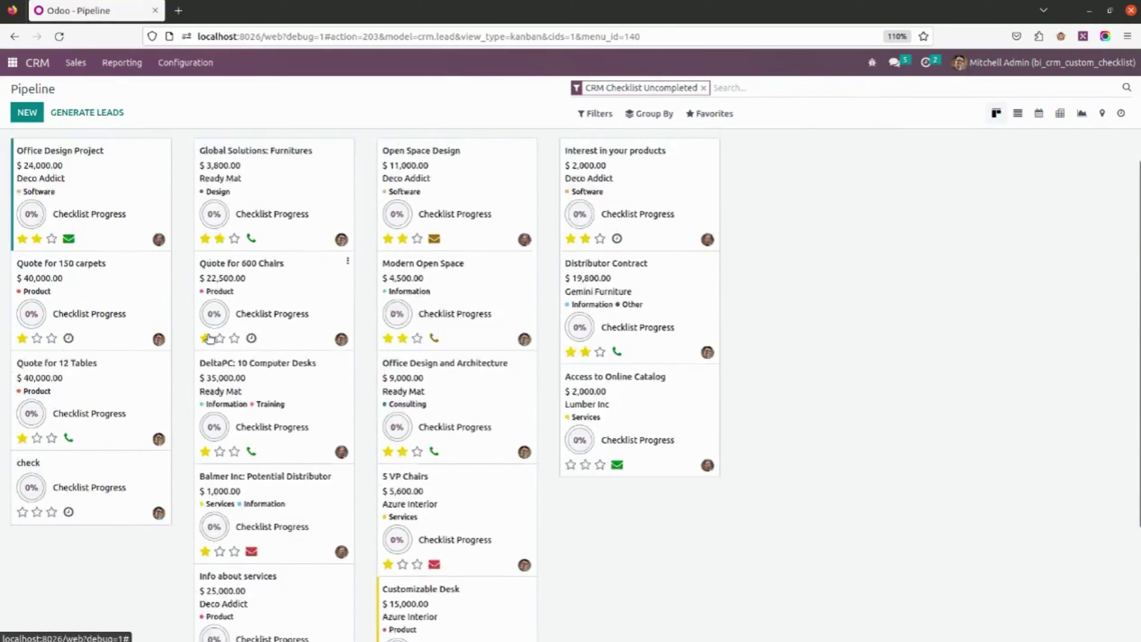
scroll(210, 339, up, 5)
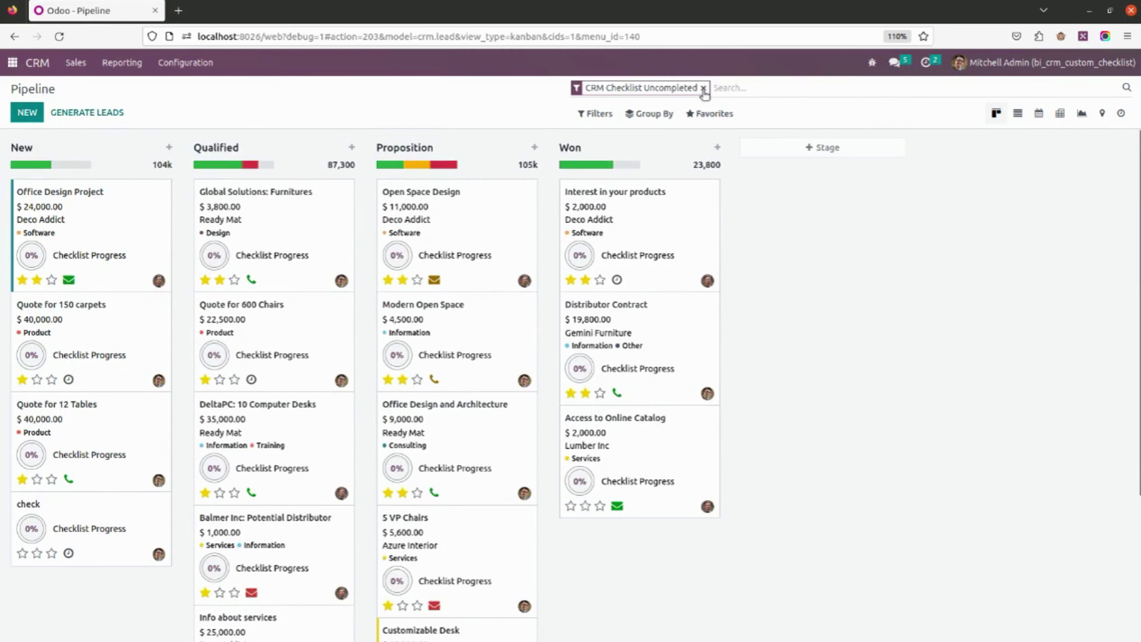
click(703, 87)
scroll(473, 266, down, 5)
scroll(473, 265, up, 5)
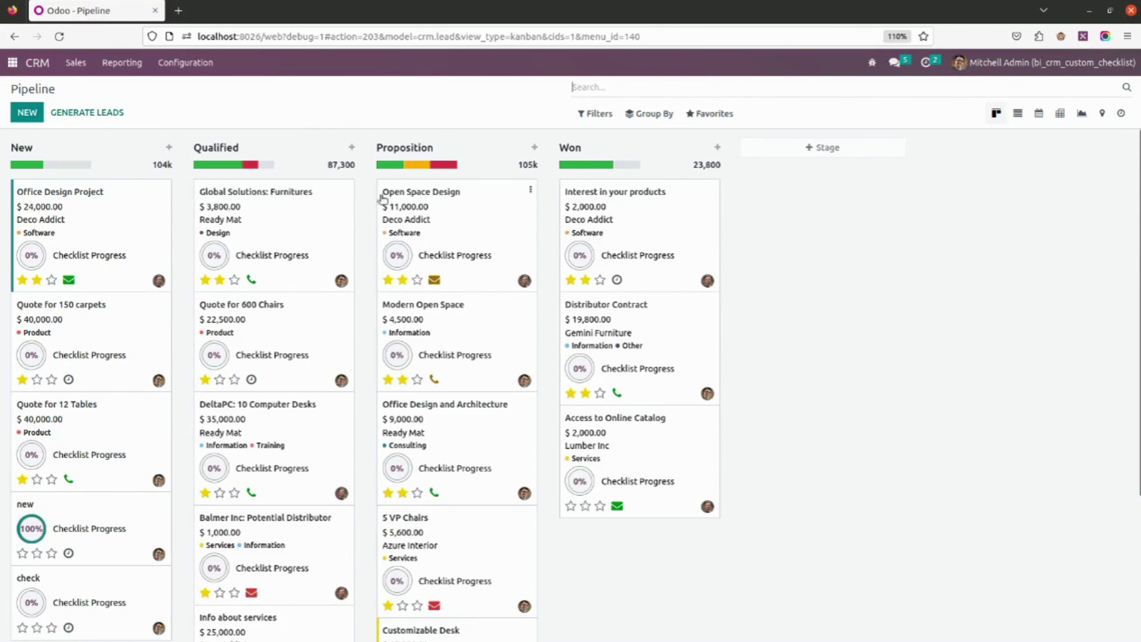